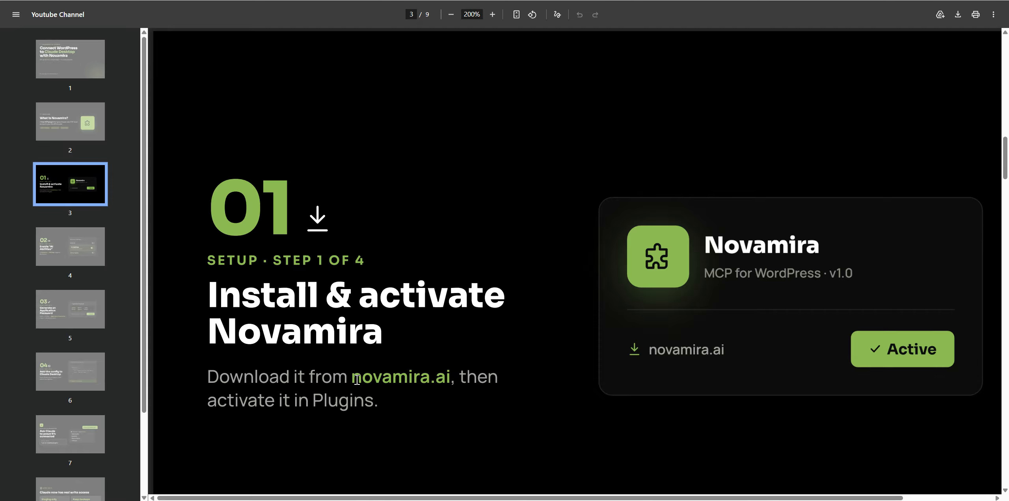
Step: Upload novamira-1.11.4.zip as a plugin on the WordPress site, install it and activate it
drag(353, 379, 448, 378)
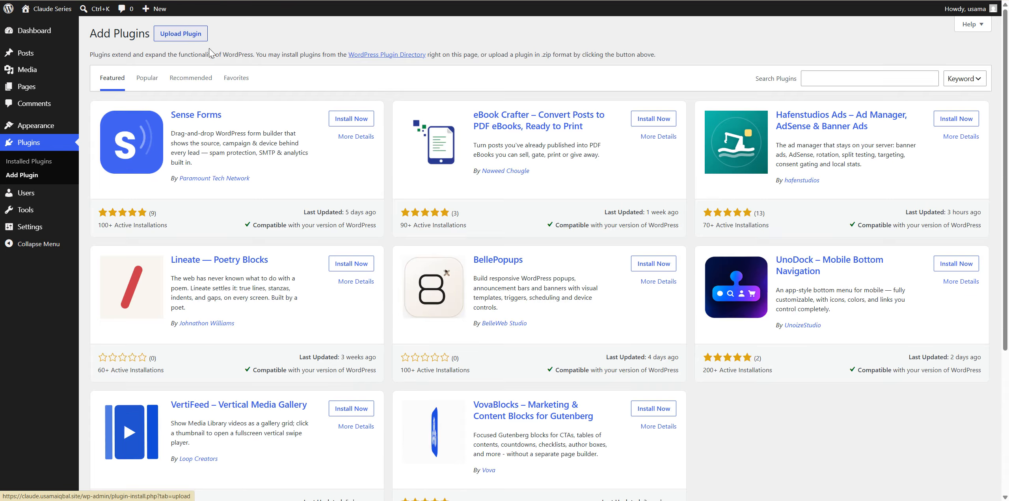
click(181, 34)
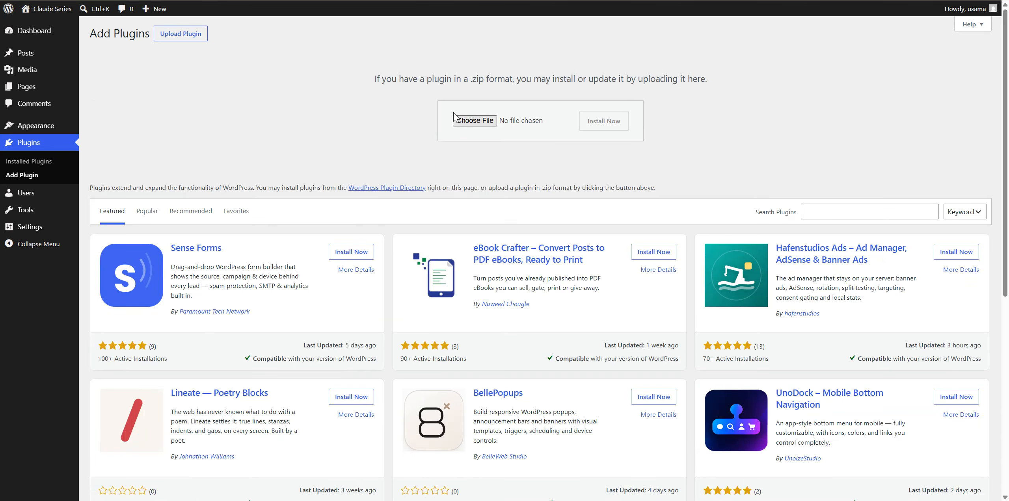
click(462, 122)
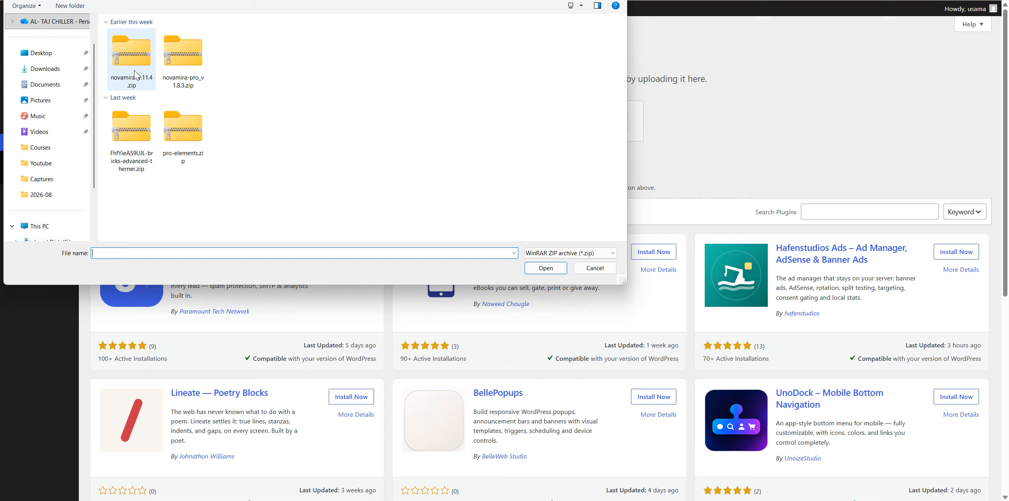
click(149, 69)
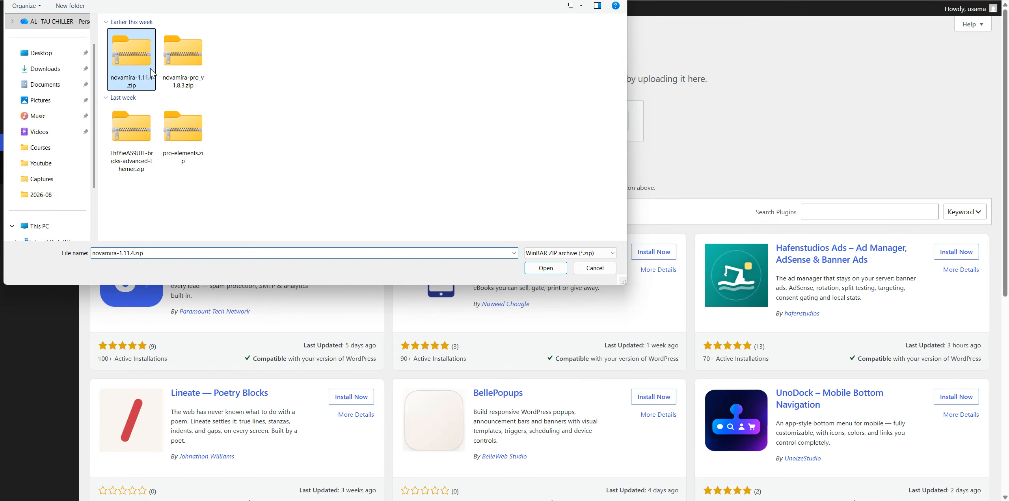
click(538, 267)
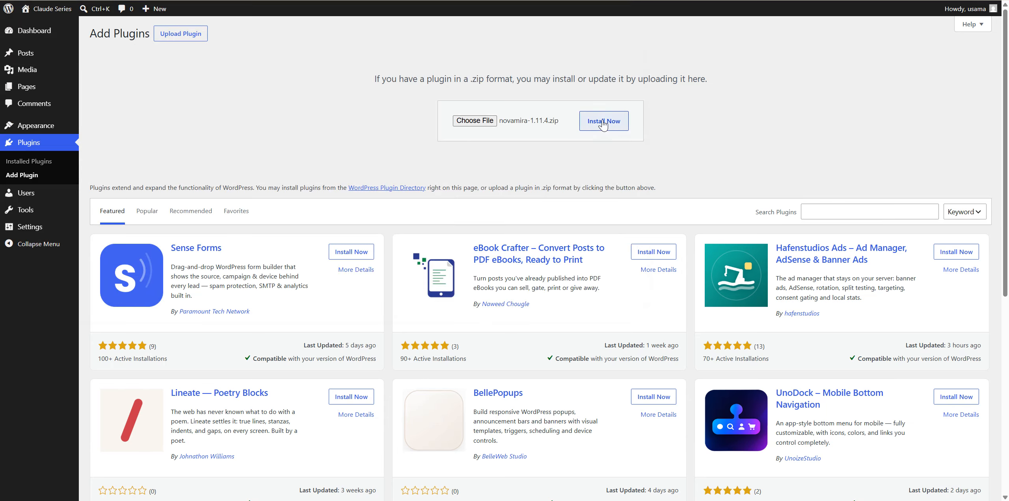
click(603, 123)
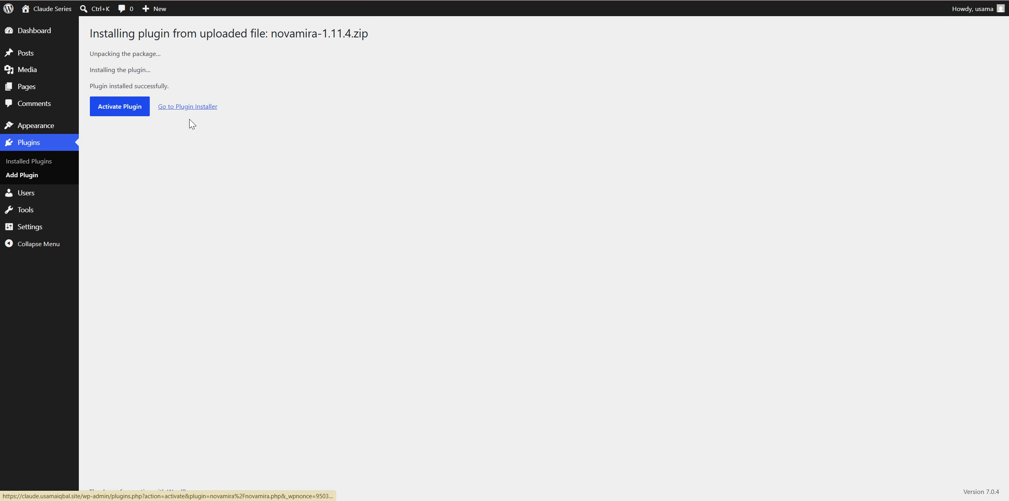
click(134, 107)
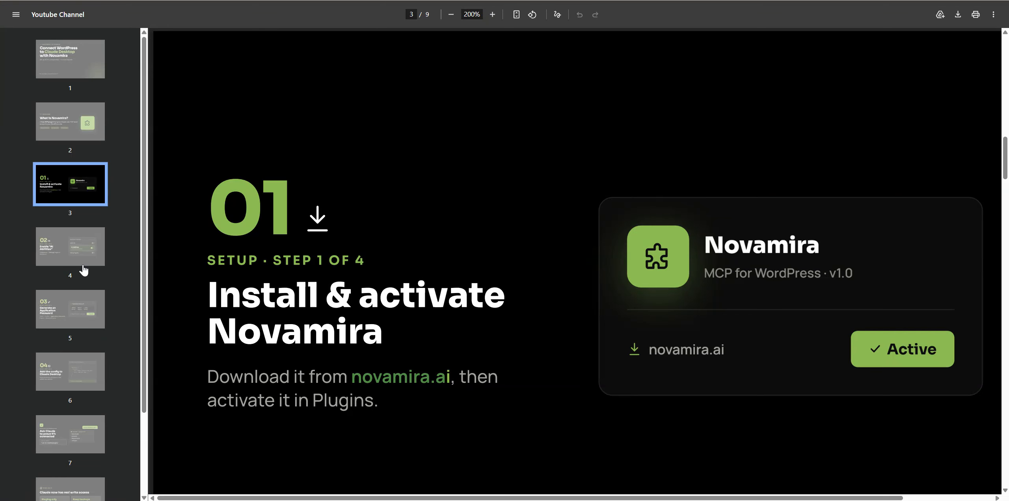
Step: Turn on AI Abilities for this site in Novamira's configuration, save the settings and accept the confirmation
click(79, 264)
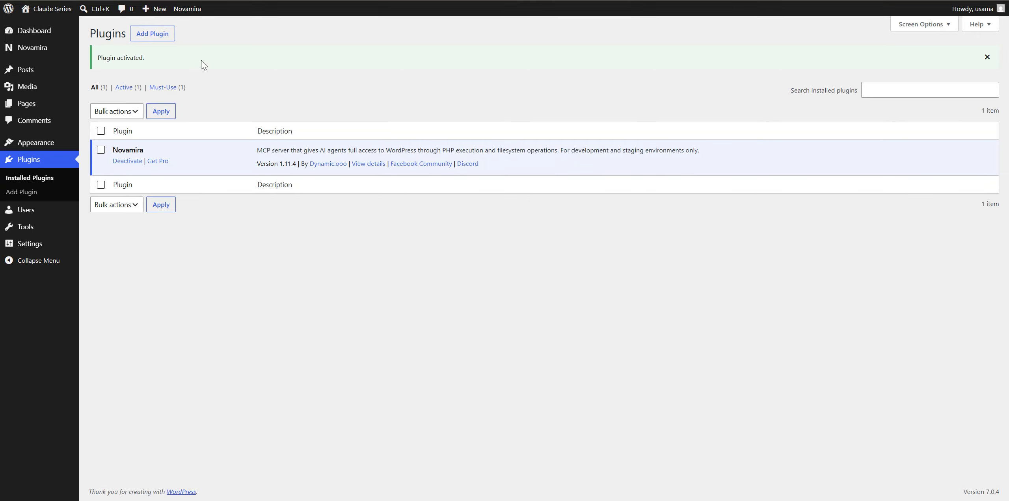
mouse_move(75, 50)
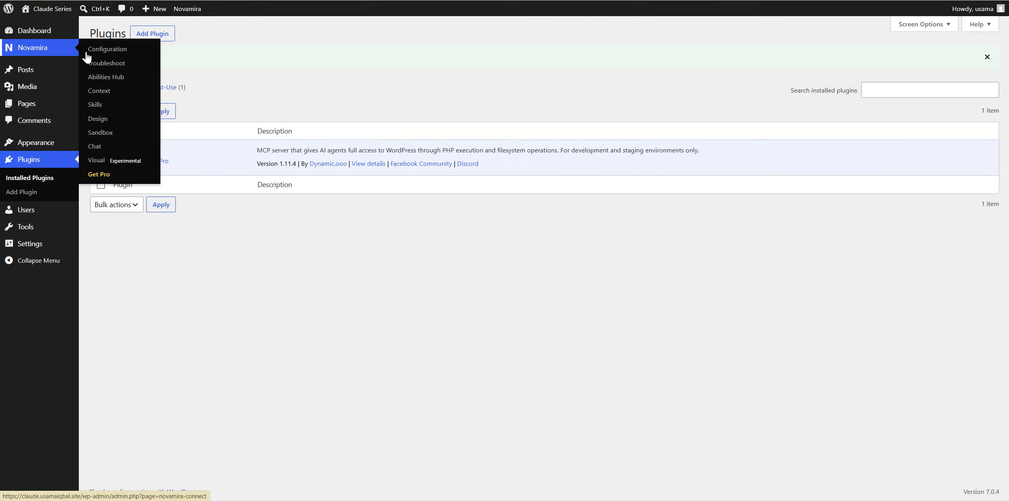
click(107, 52)
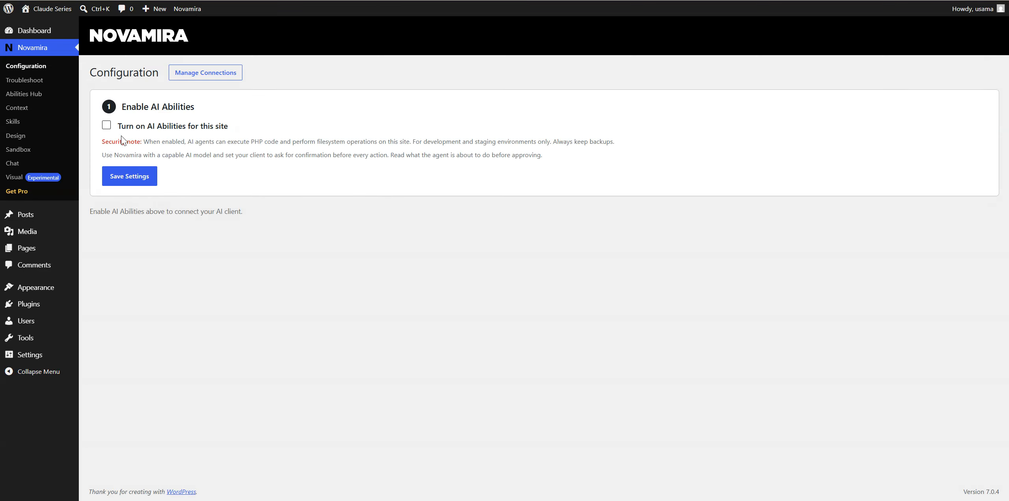
click(106, 125)
click(134, 176)
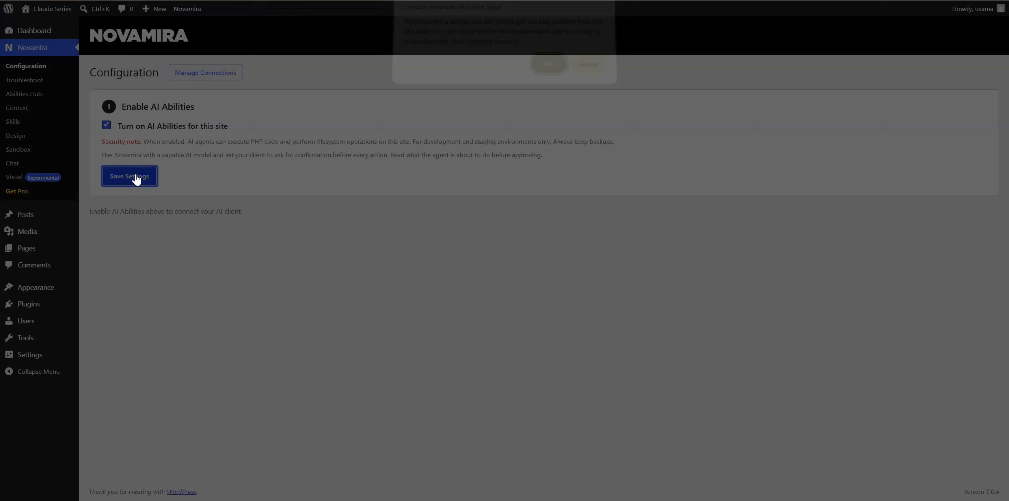
click(546, 71)
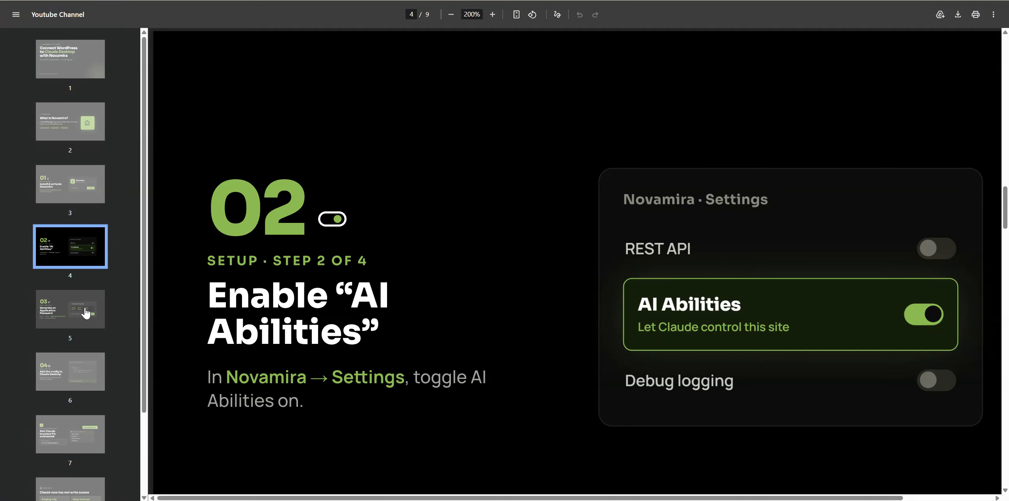
Step: Choose Application password as the authentication method for Claude Desktop and generate the application password
click(83, 311)
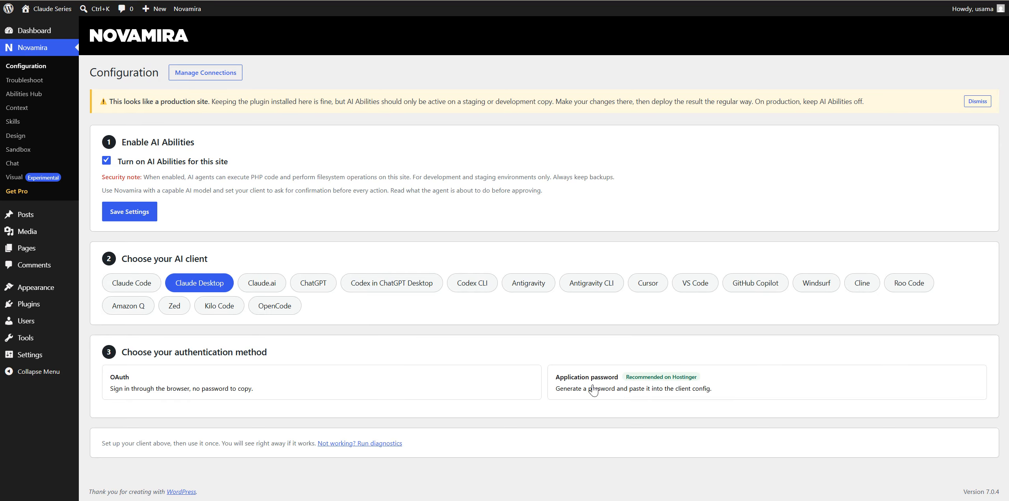
click(608, 392)
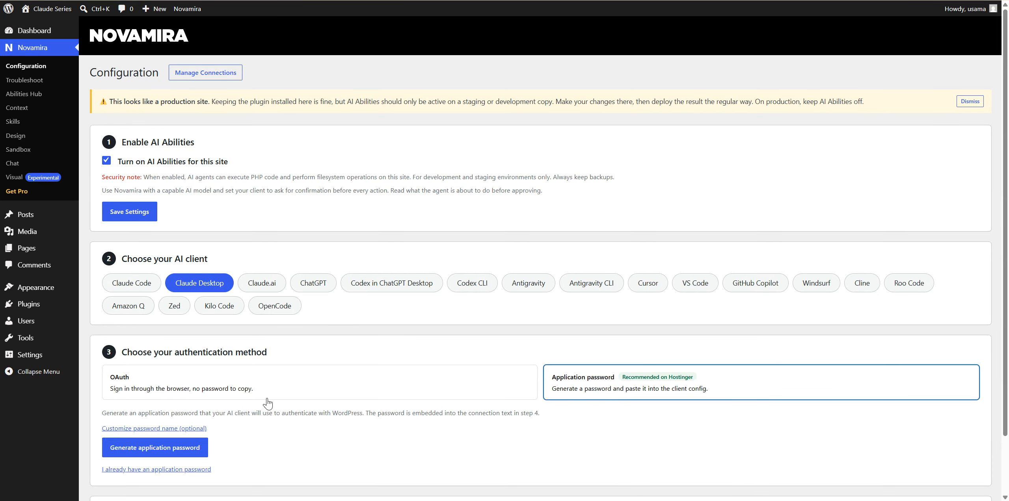
click(166, 449)
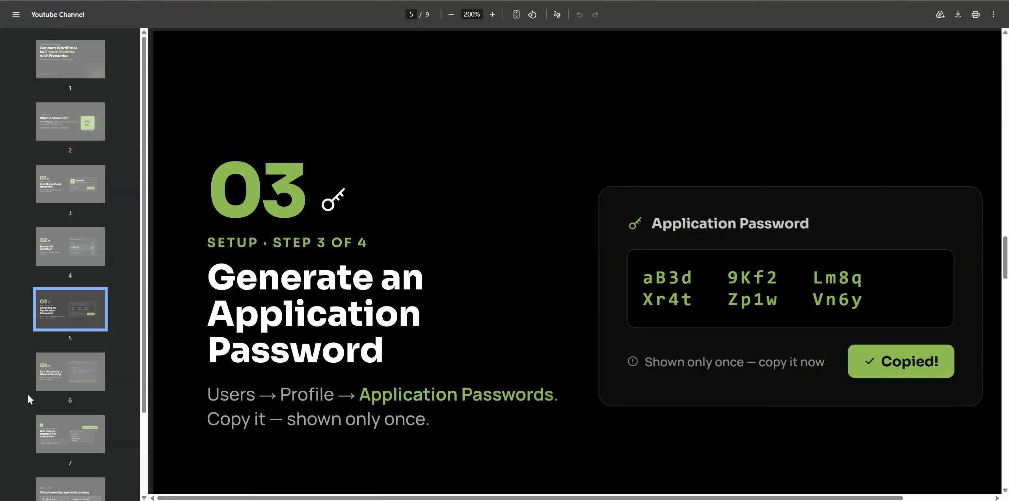
Step: Show the manual configuration for Claude Desktop and copy the Novamira server block nested inside mcpServers
click(93, 372)
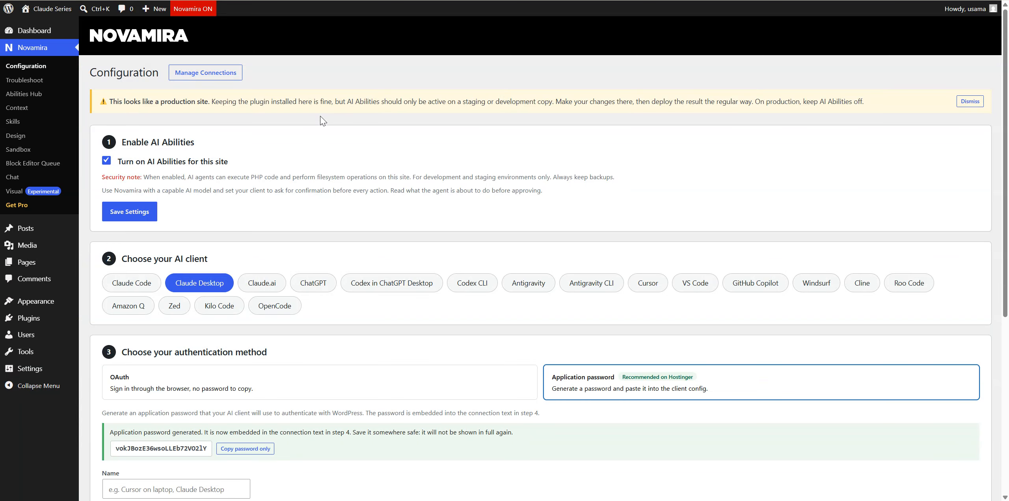
scroll(320, 116, down, 10)
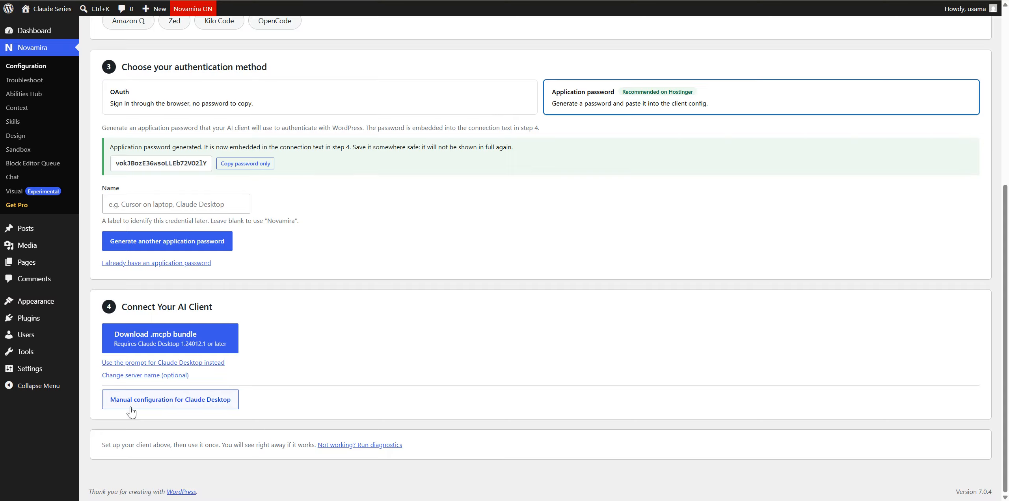
scroll(178, 339, up, 7)
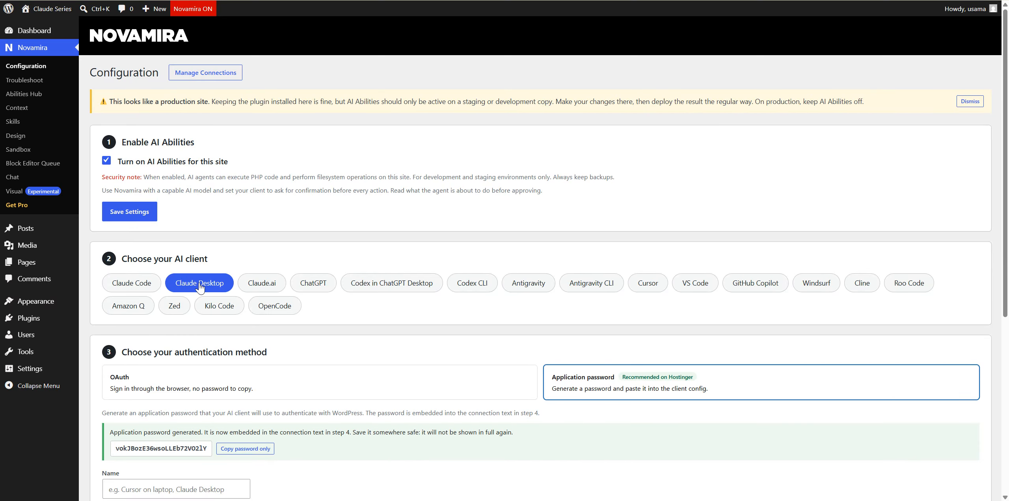
scroll(200, 289, down, 2)
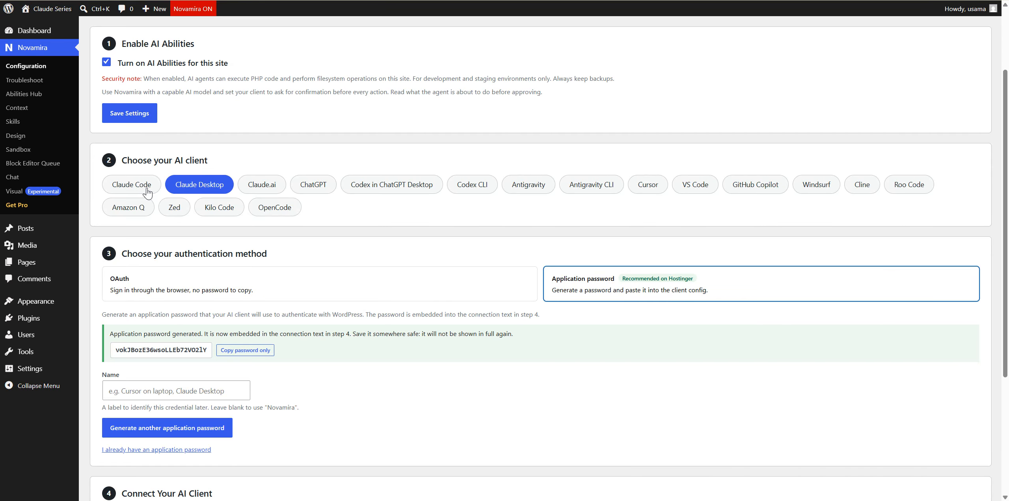
scroll(223, 219, down, 4)
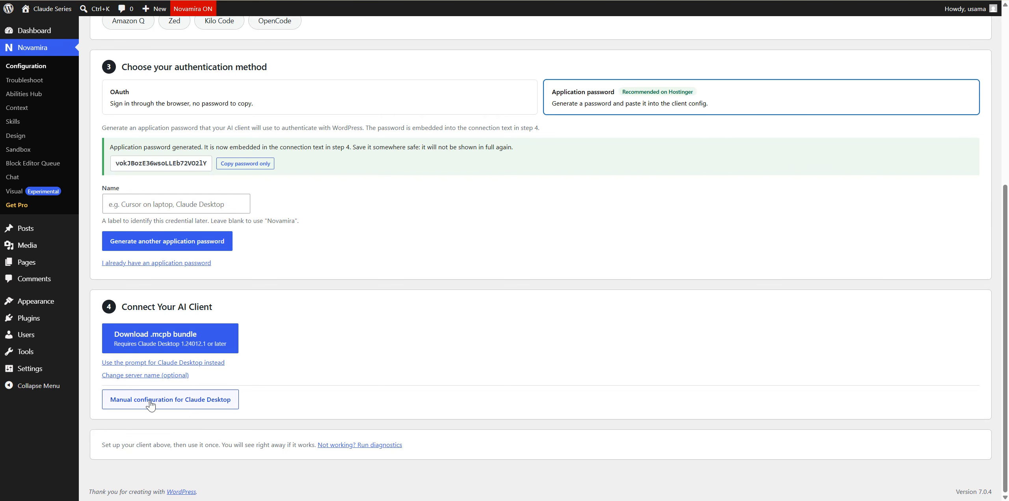
click(176, 406)
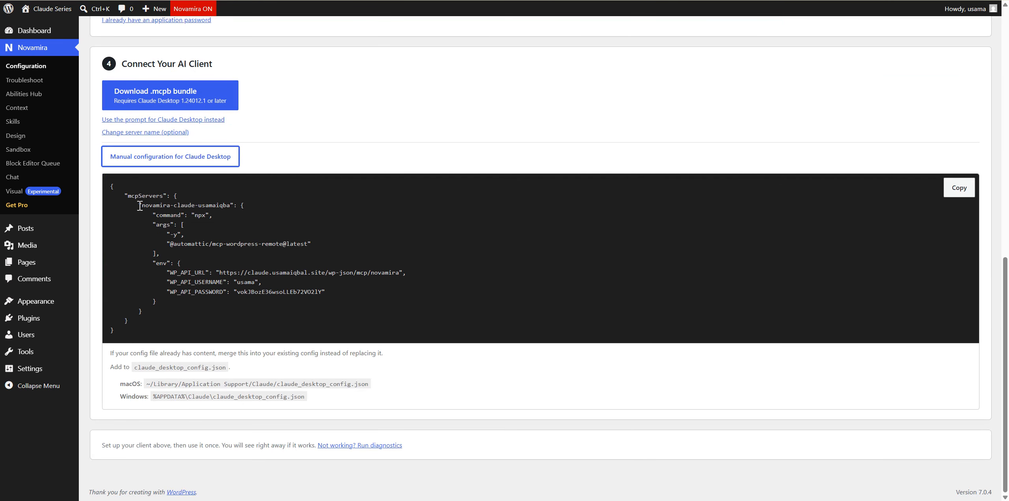
drag(139, 205, 185, 308)
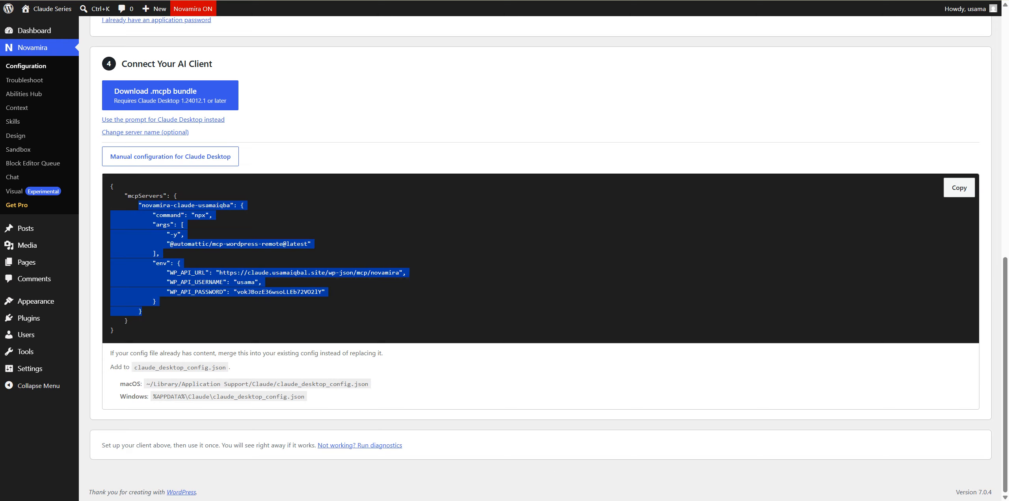
Step: Switch to Claude Desktop and open the local MCP server config location from the developer settings
key(alt+Tab)
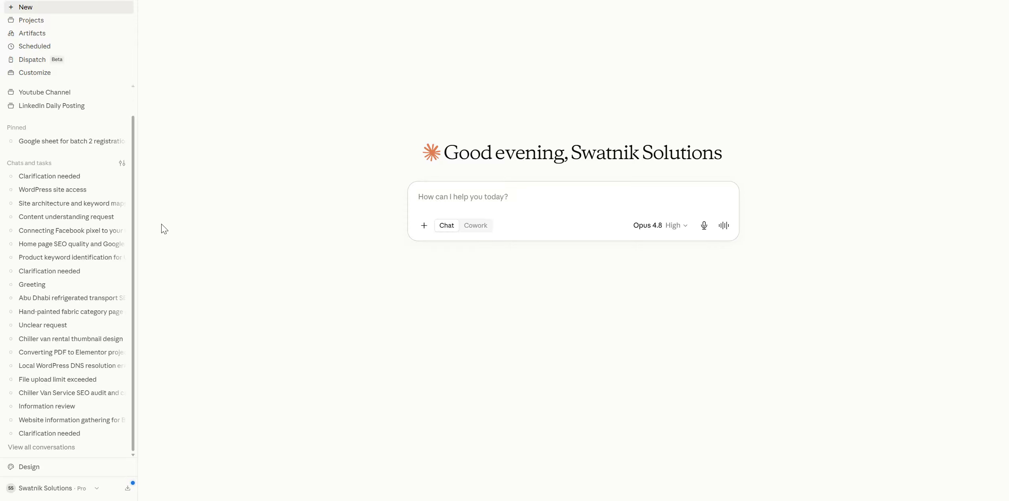
click(32, 492)
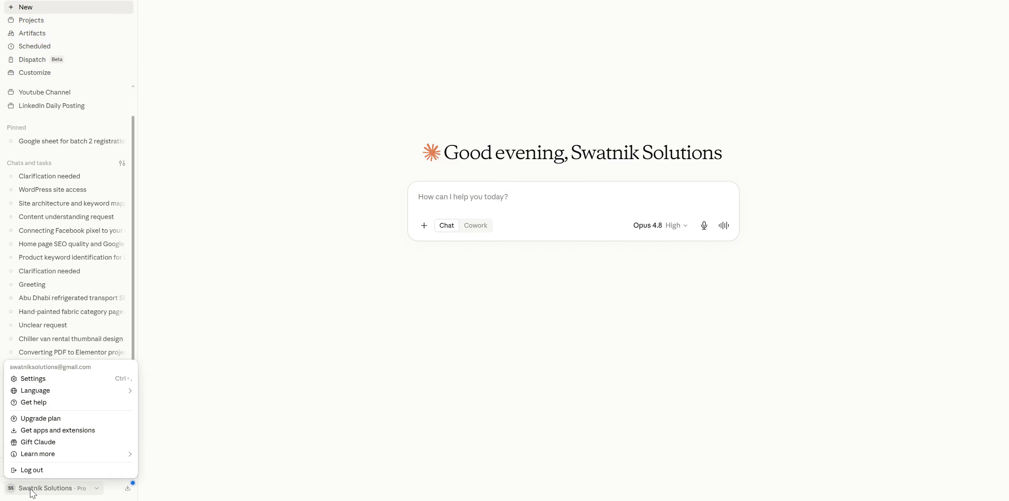
click(33, 379)
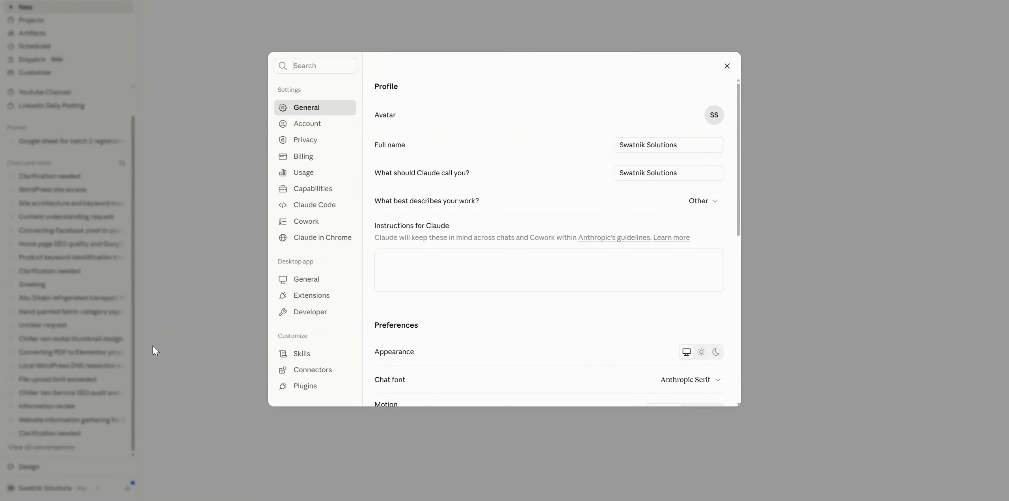
click(310, 315)
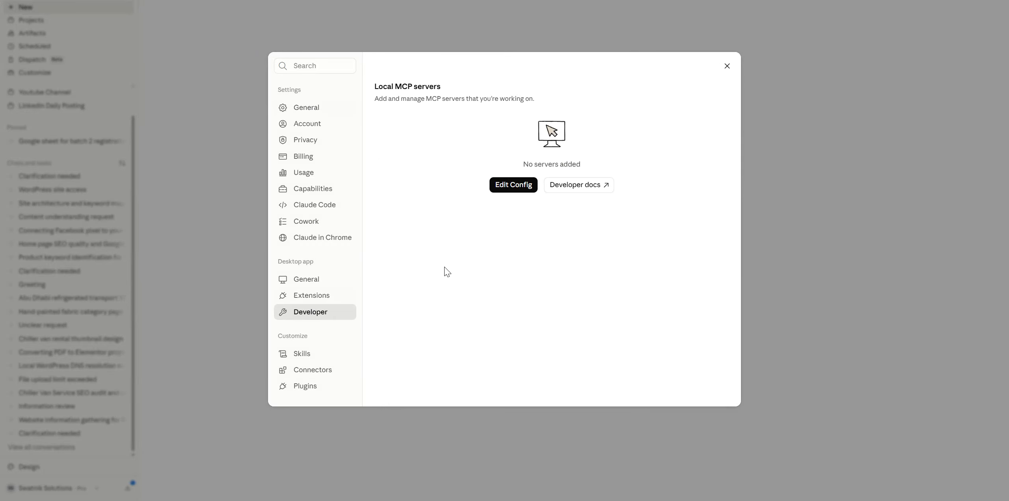
click(514, 188)
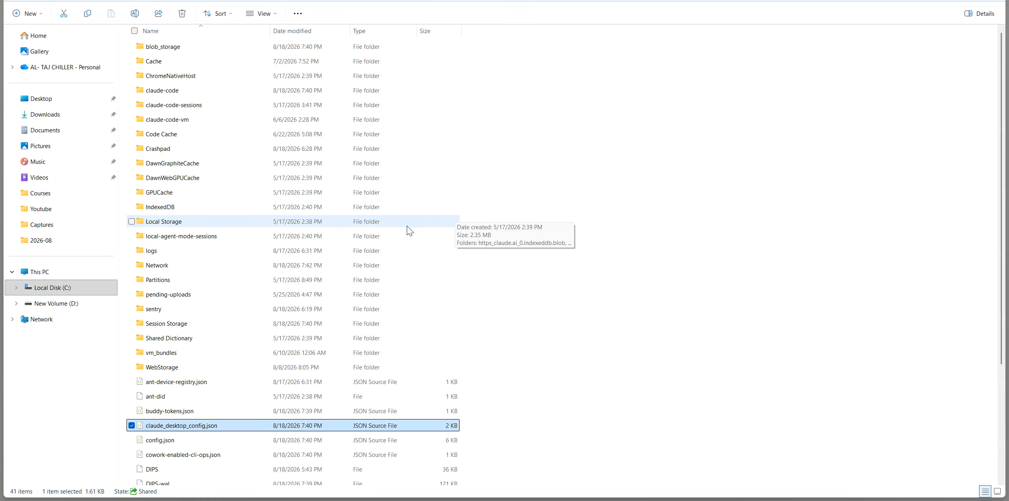
Step: Open claude_desktop_config.json from the Claude folder in the code editor
scroll(273, 291, down, 3)
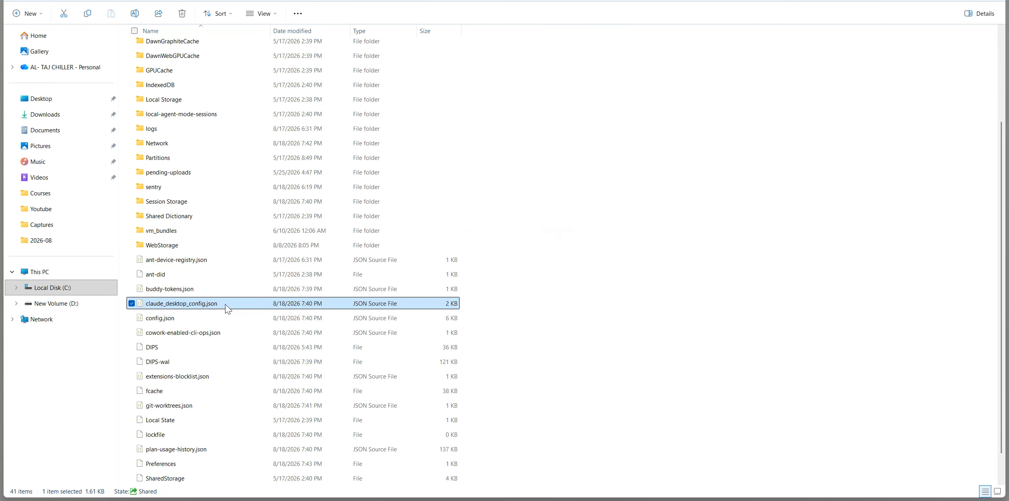
right_click(274, 263)
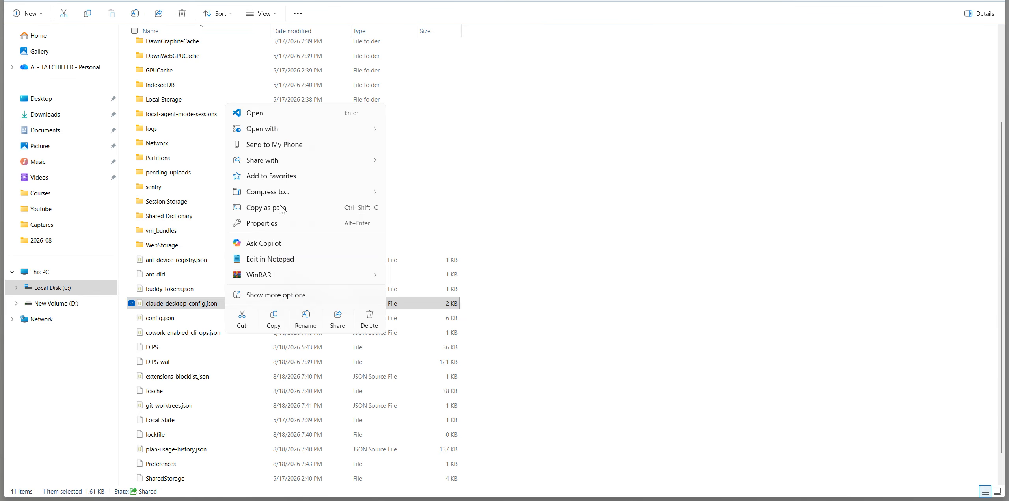
click(264, 115)
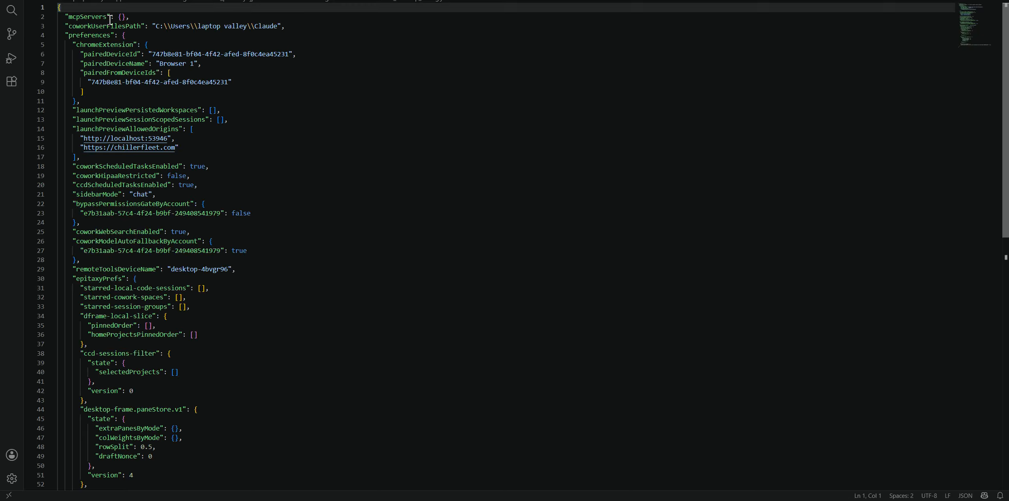
Step: Paste the copied Novamira server block, including its WP_API_PASSWORD value, inside the empty mcpServers braces
click(122, 16)
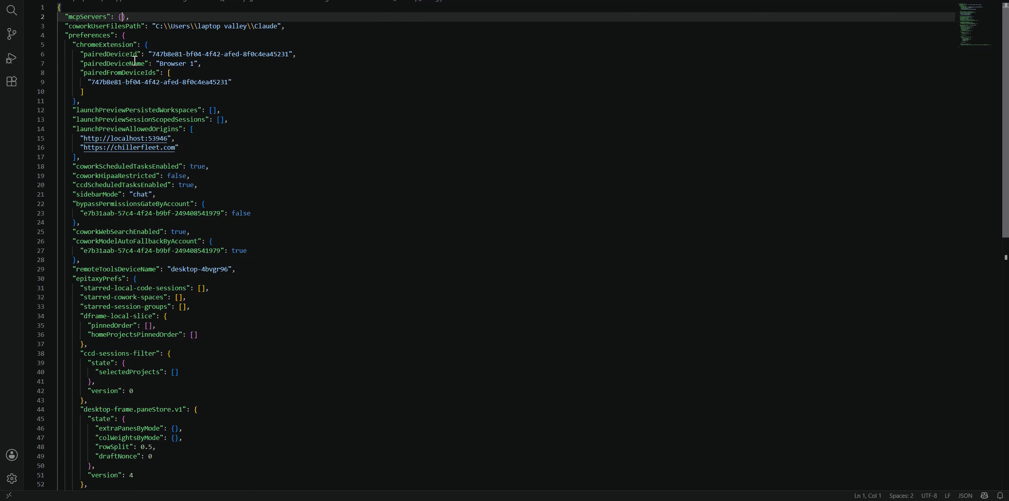
key(ctrl+v)
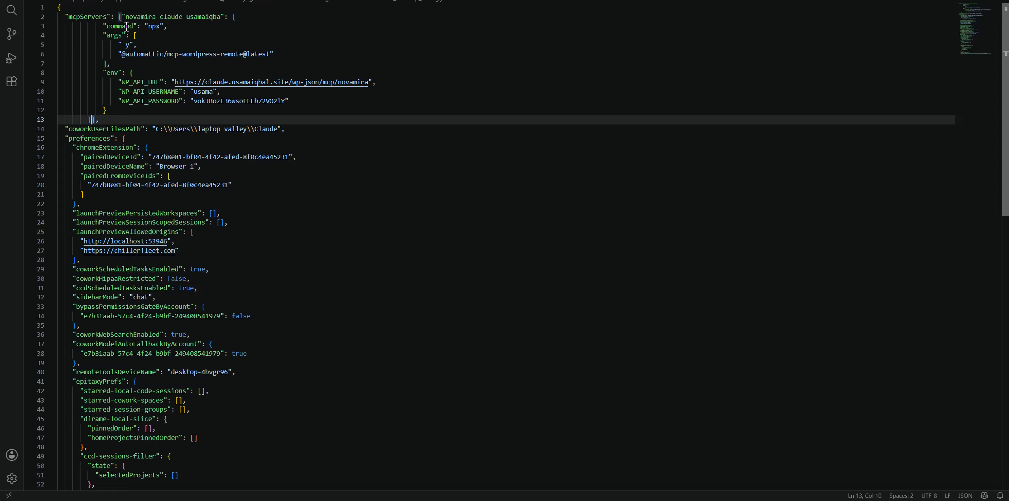
click(335, 140)
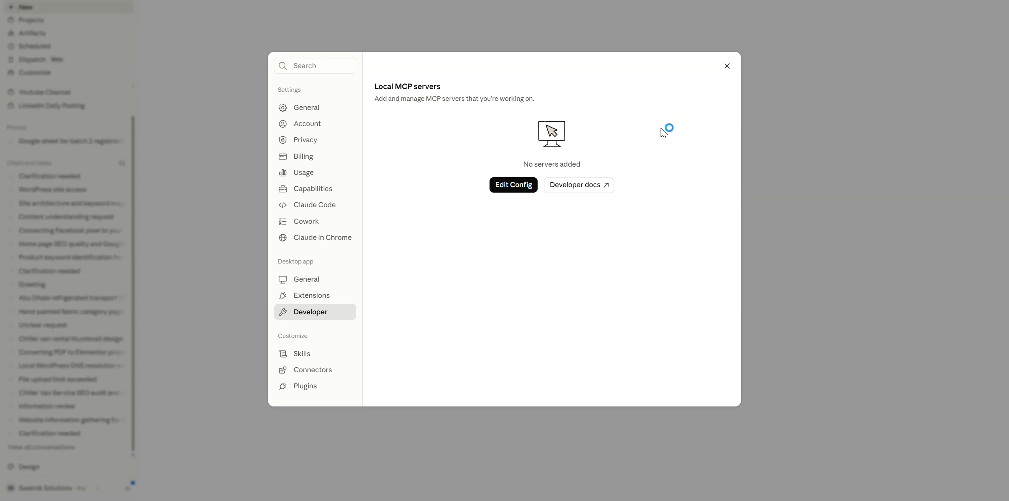
Step: Close the Claude Desktop settings and launch the Claude app again from a system search for "cla"
click(727, 65)
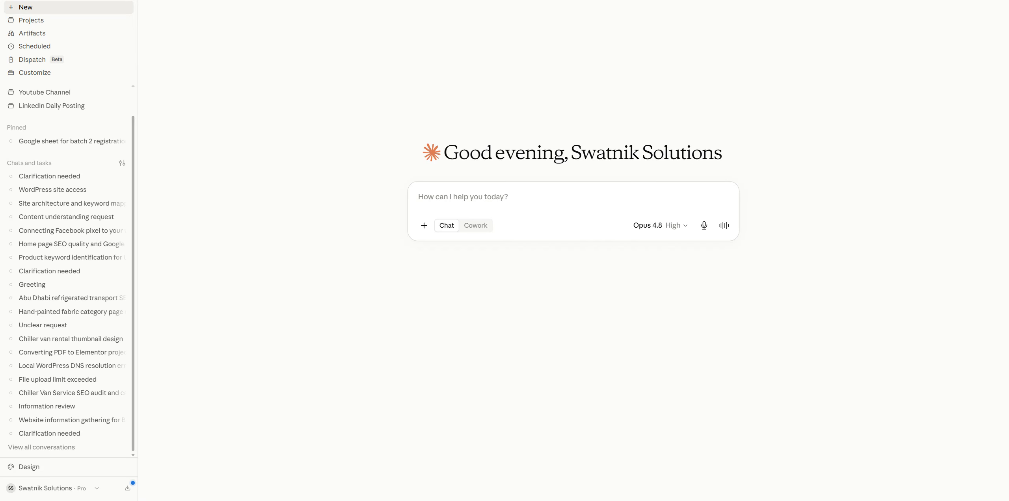
key(alt+Tab)
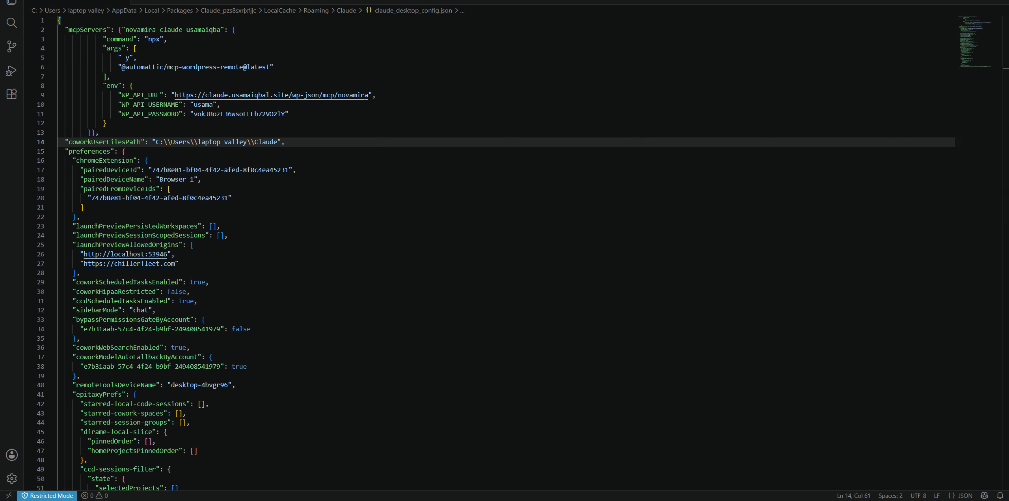
text(cla)
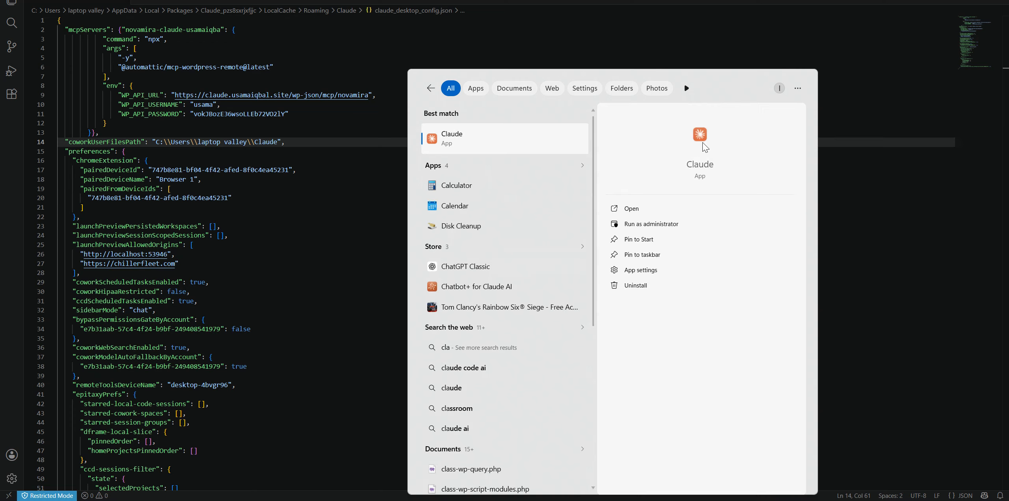
click(703, 145)
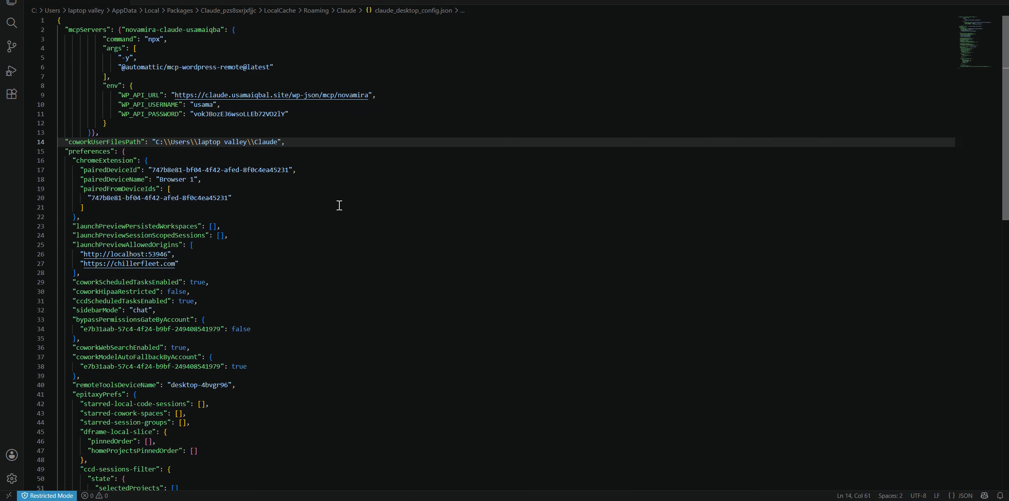
scroll(325, 241, down, 5)
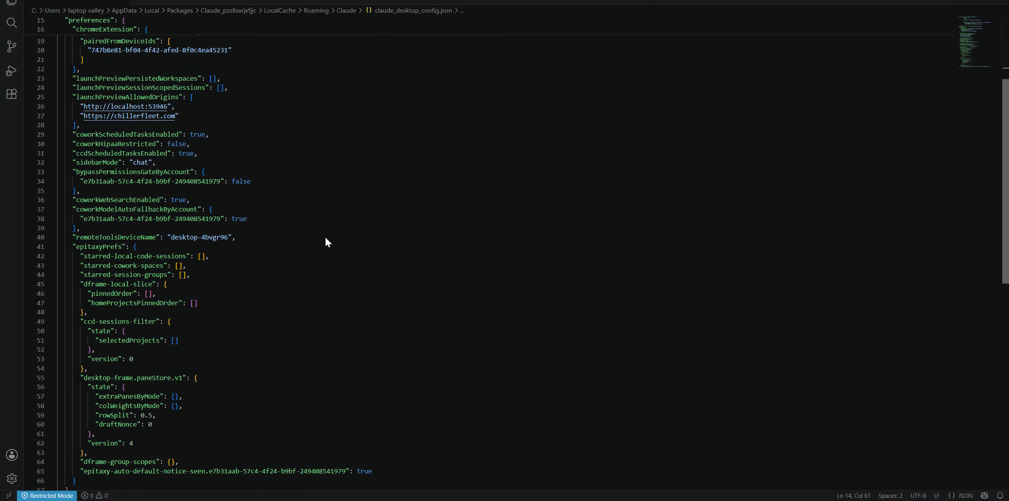